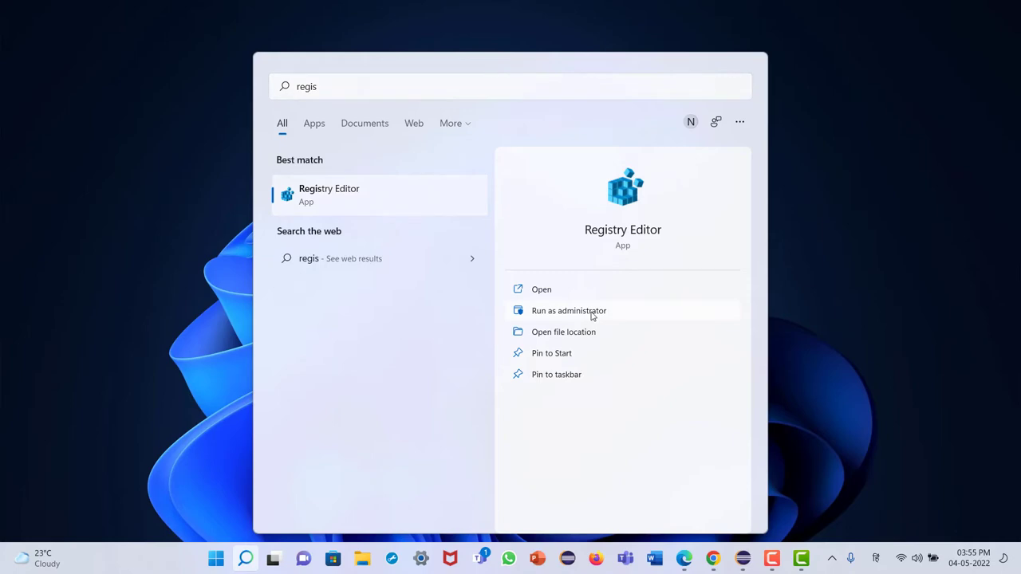
- Launch the Registry Editor as administrator and expand the tree to HKEY_LOCAL_MACHINE\SOFTWARE\Policies\Microsoft
left_click(592, 316)
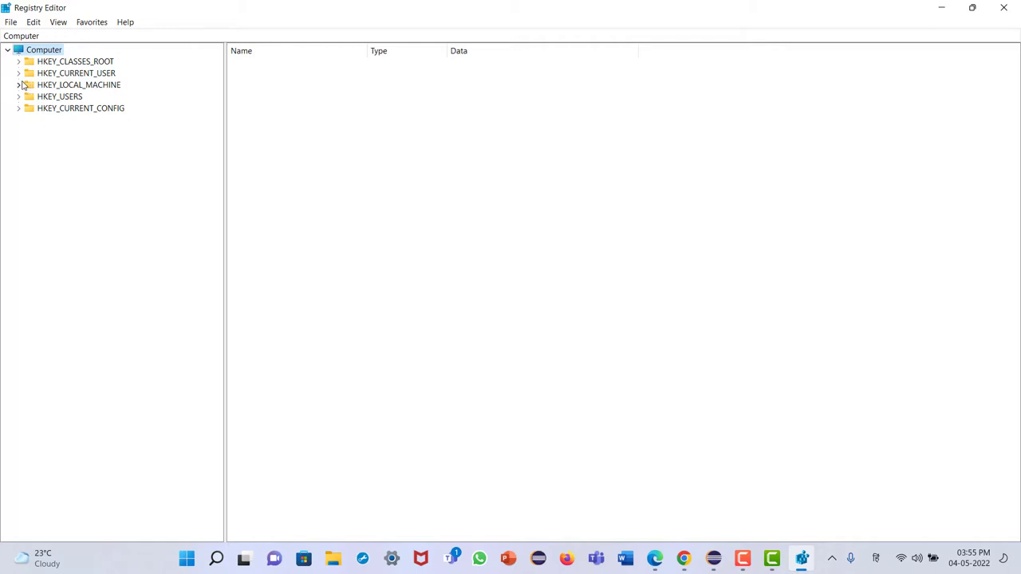
left_click(20, 85)
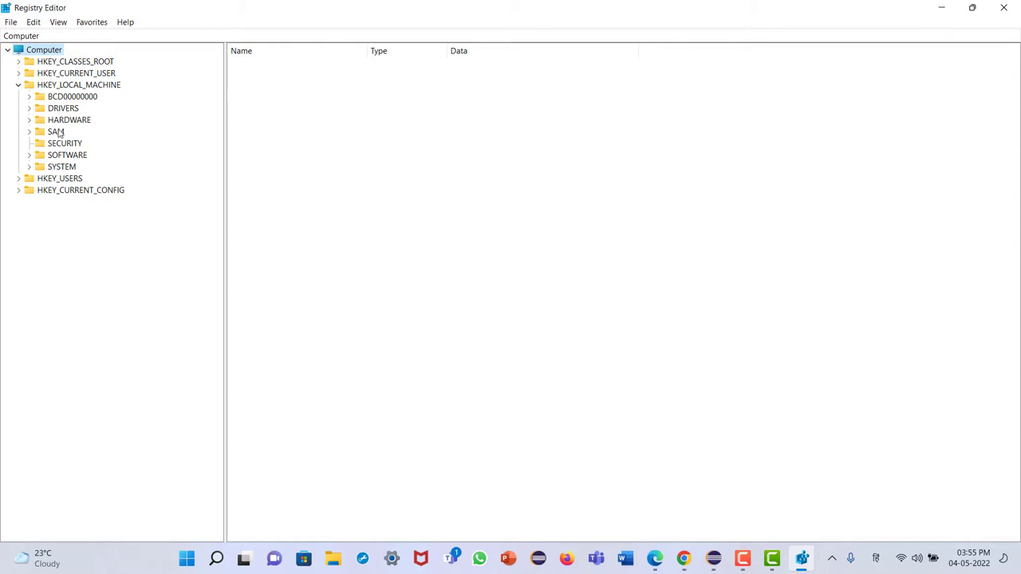
left_click(30, 154)
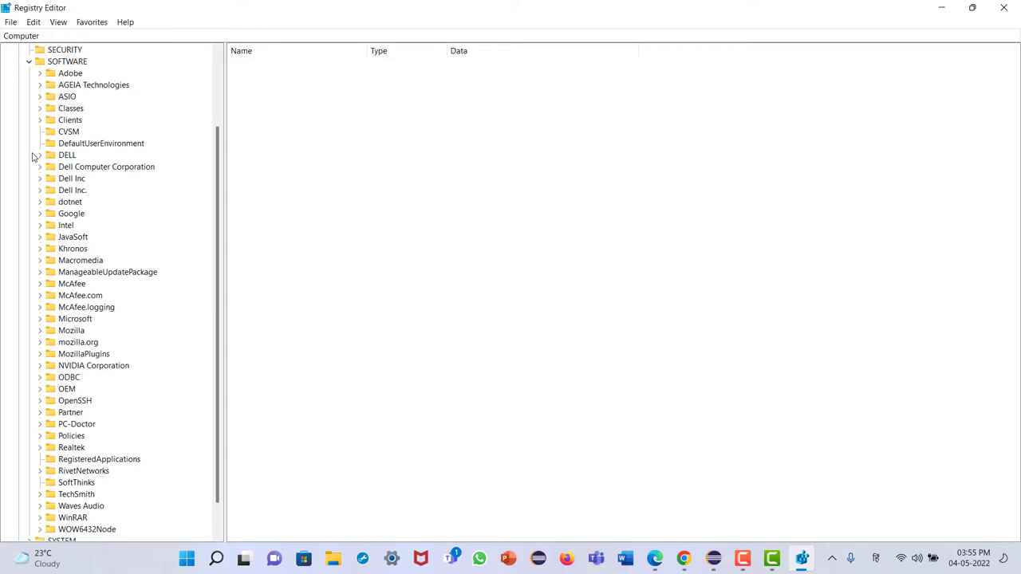
scroll(207, 212, "down", 1)
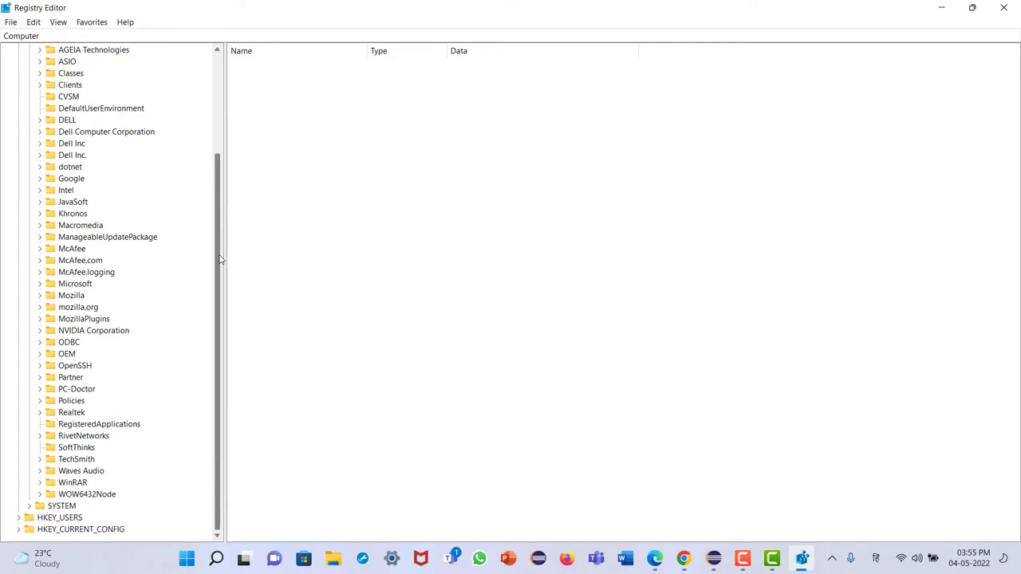
left_click(40, 401)
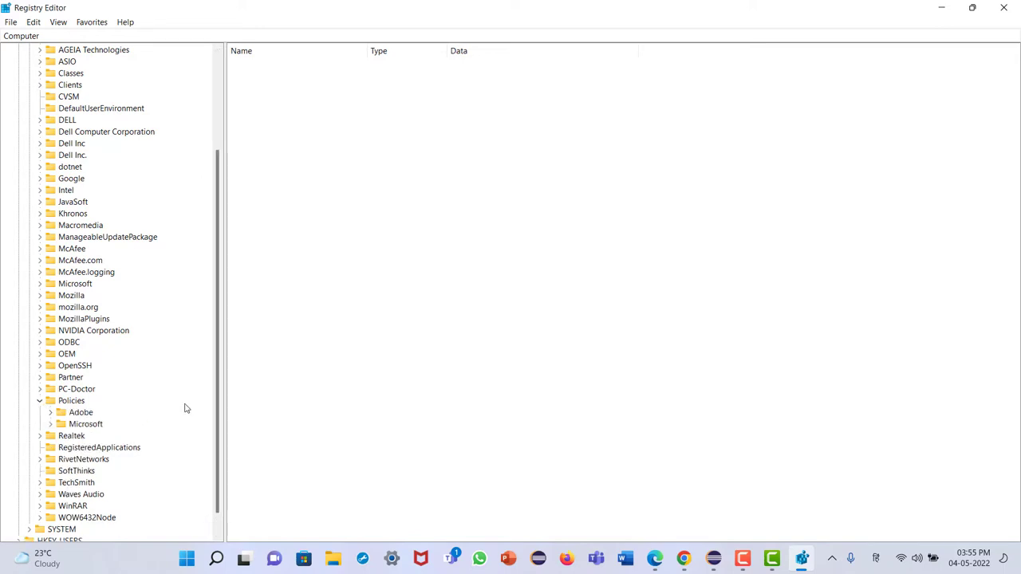
left_click(51, 425)
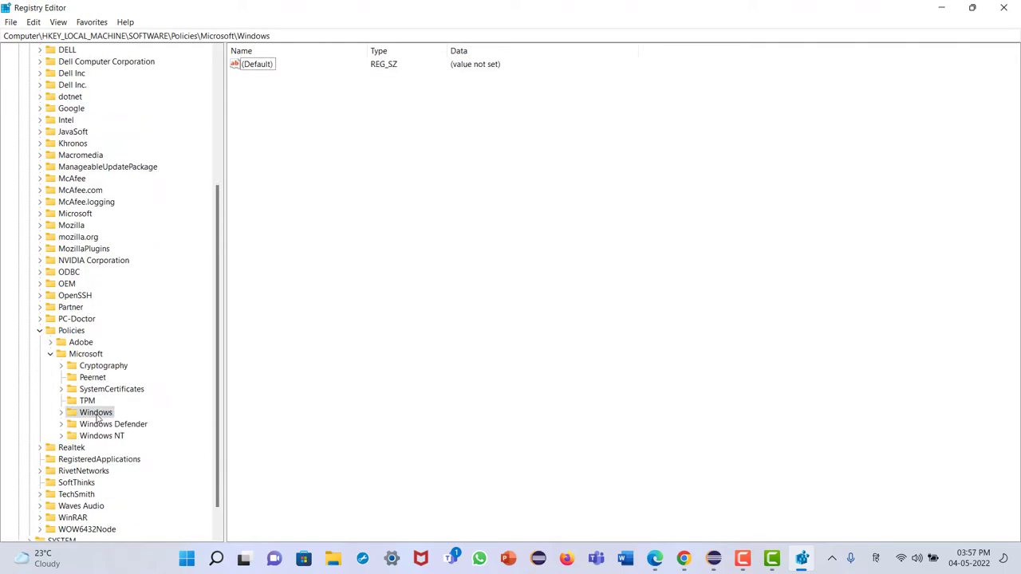
- Create a new key named WindowsUpdate under the Windows key in Policies\Microsoft
right_click(97, 417)
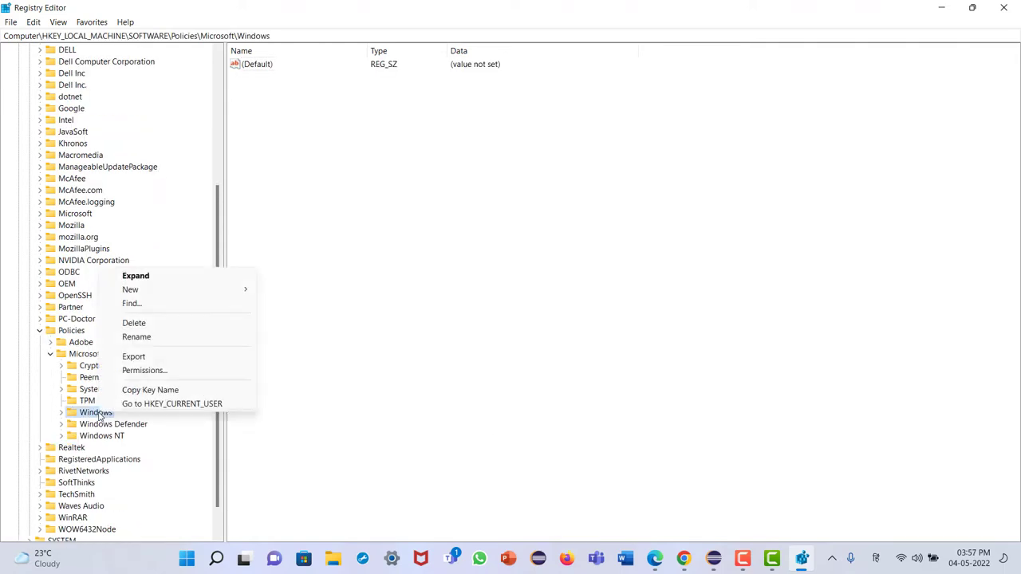
mouse_move(225, 292)
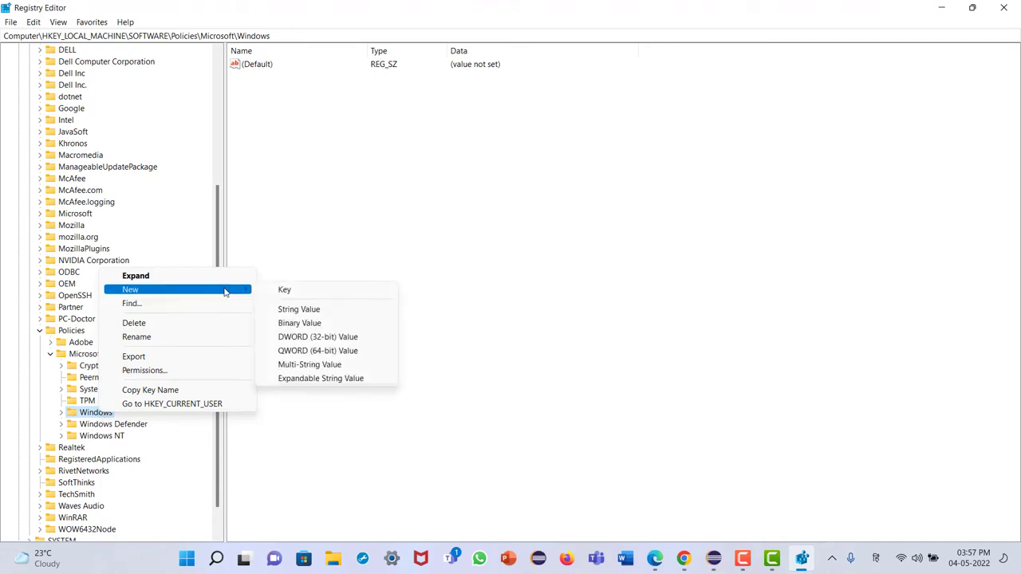
left_click(309, 289)
scroll(156, 526, "down", 1)
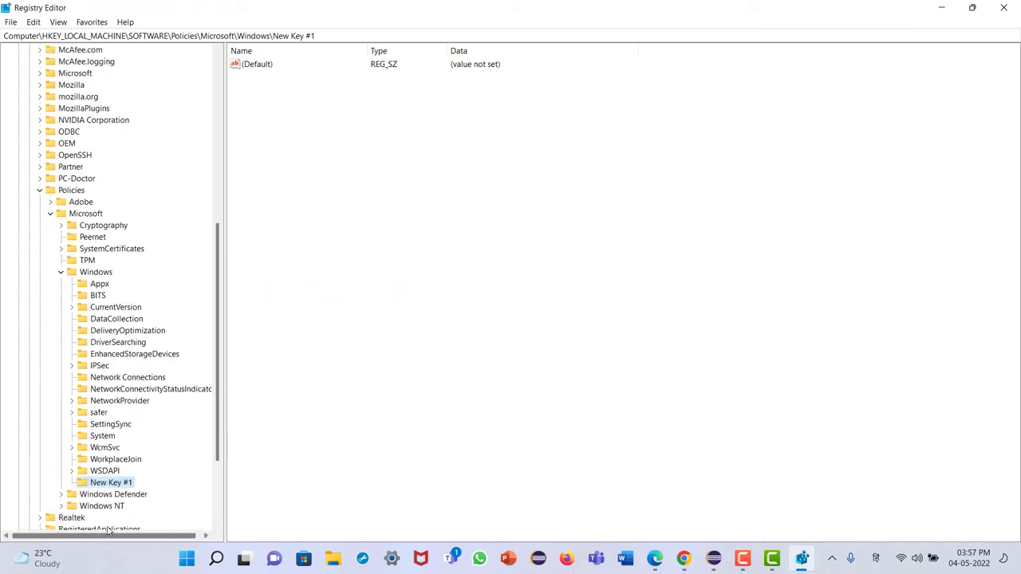
key("F2")
key("BackSpace")
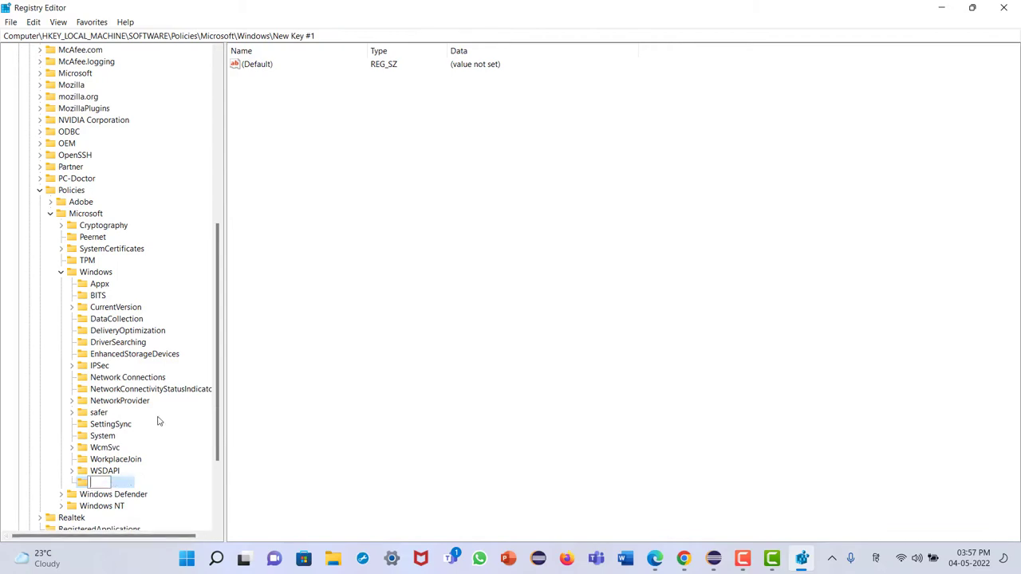
type("W")
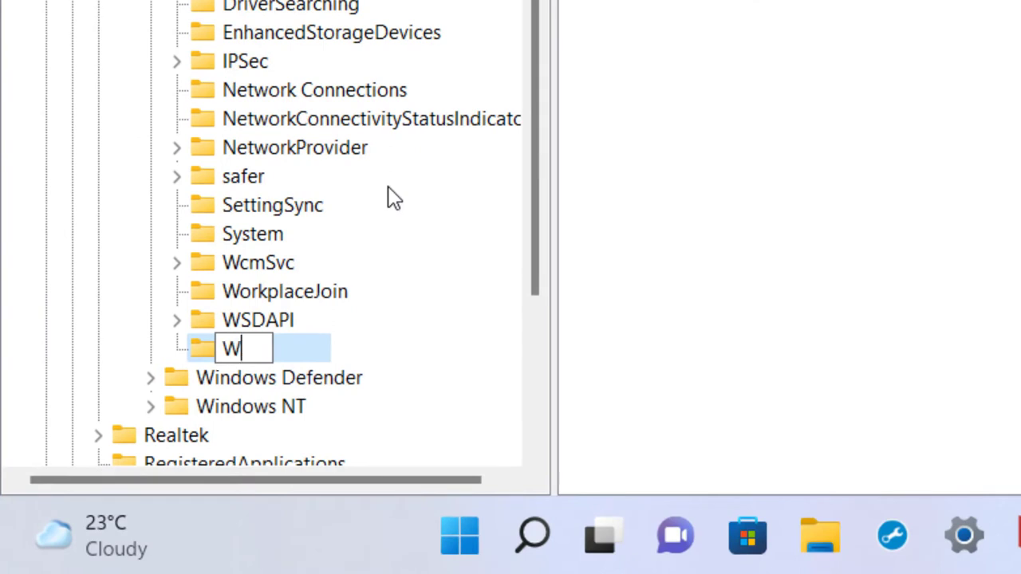
type("indows")
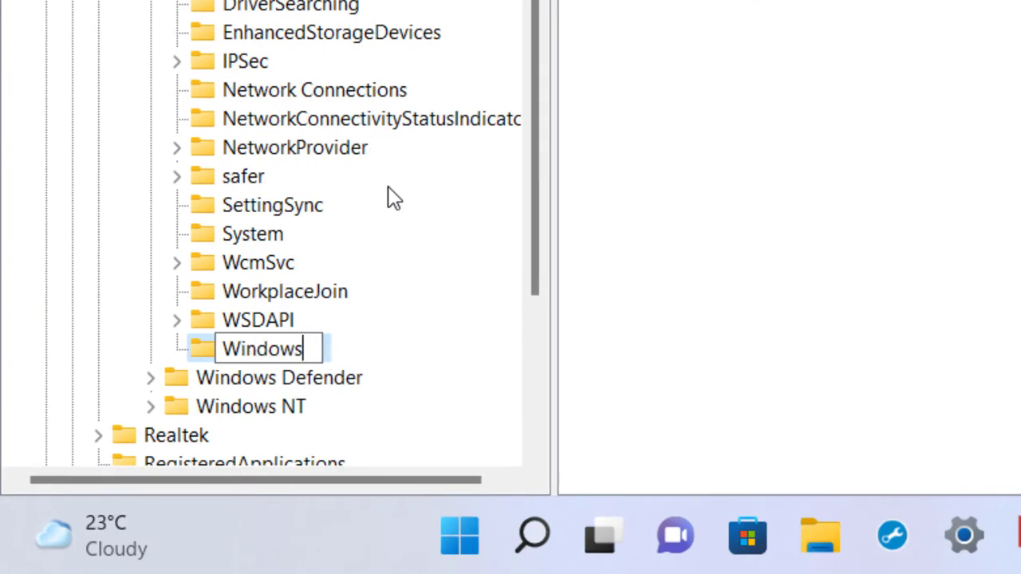
type("U")
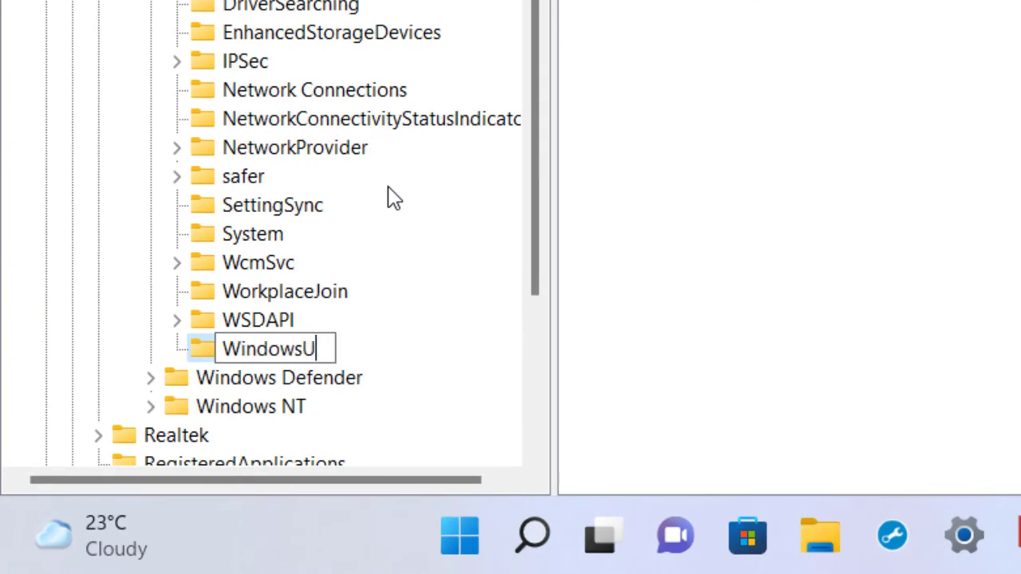
type("pdate")
key("Return")
- Create a subkey named AU inside the WindowsUpdate key
scroll(439, 319, "down", 1)
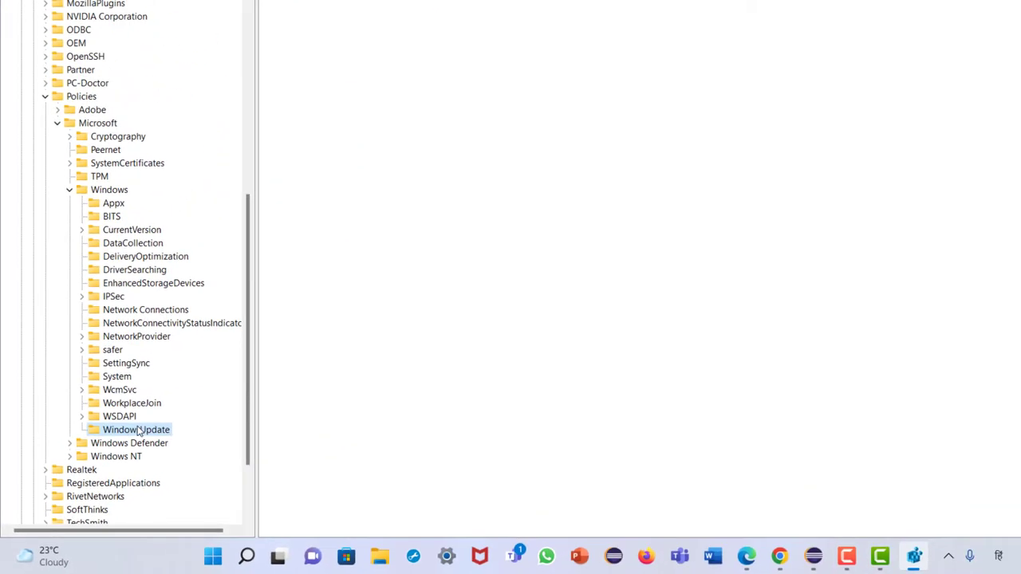
right_click(141, 432)
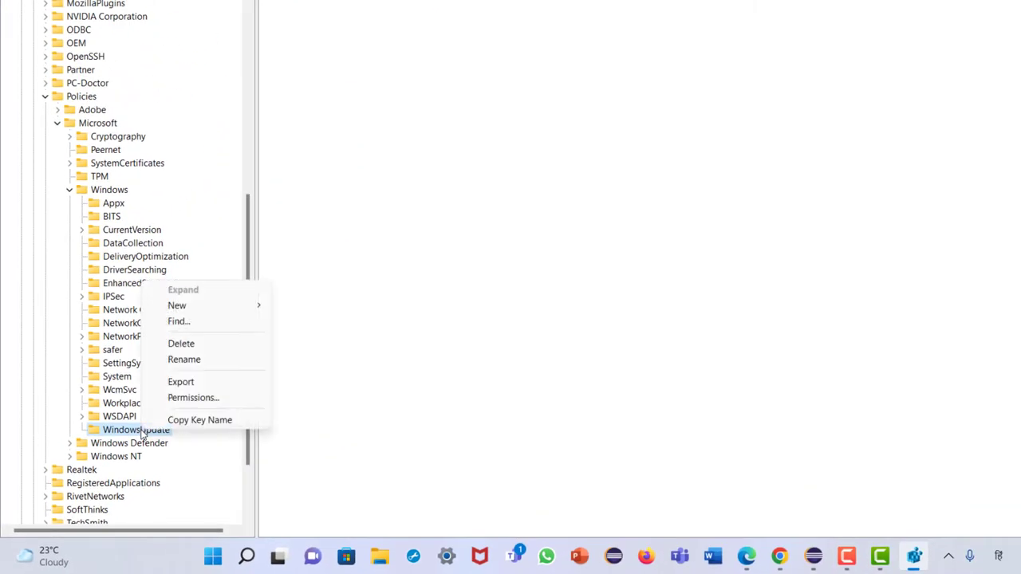
mouse_move(216, 306)
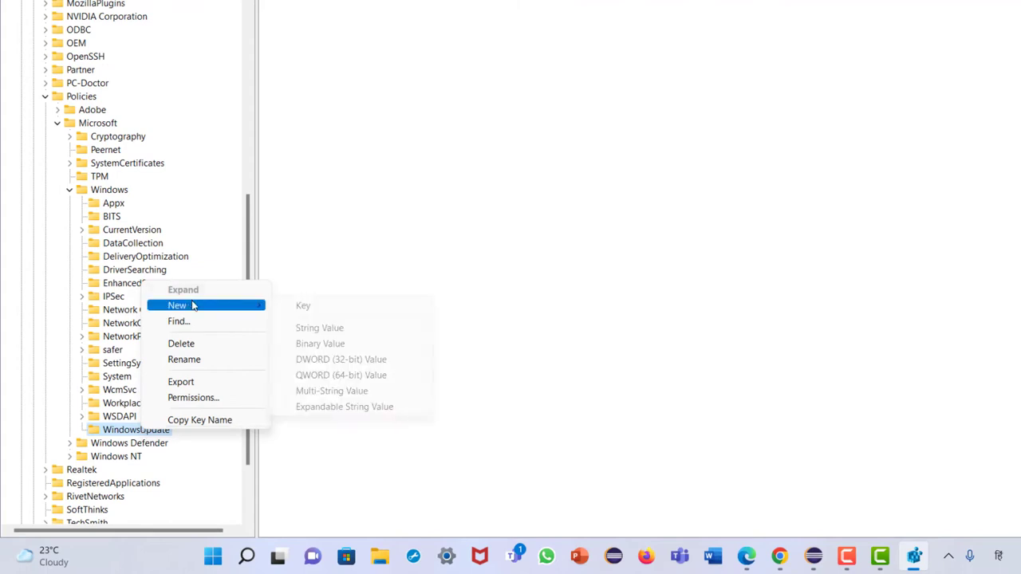
left_click(326, 309)
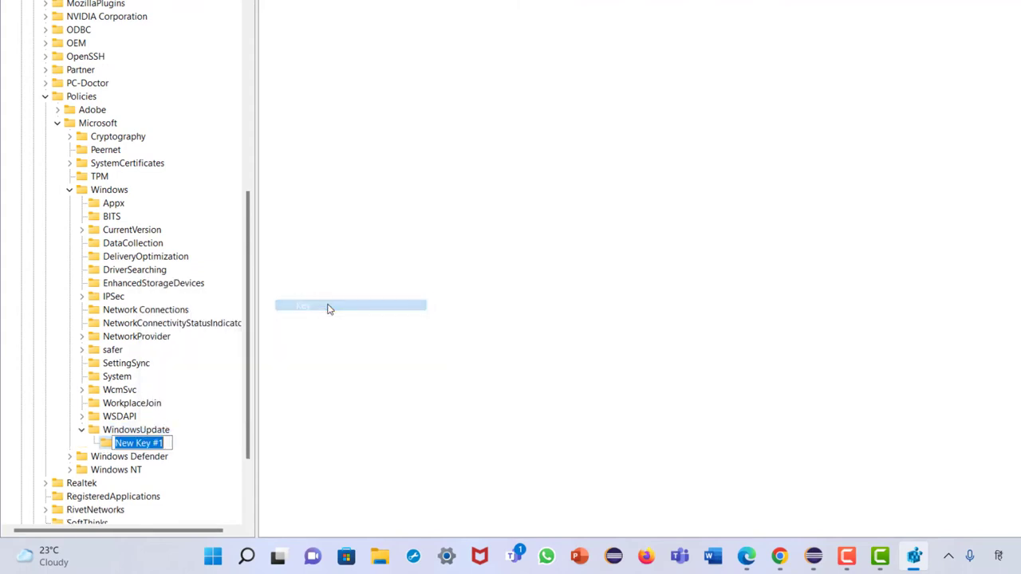
key("BackSpace")
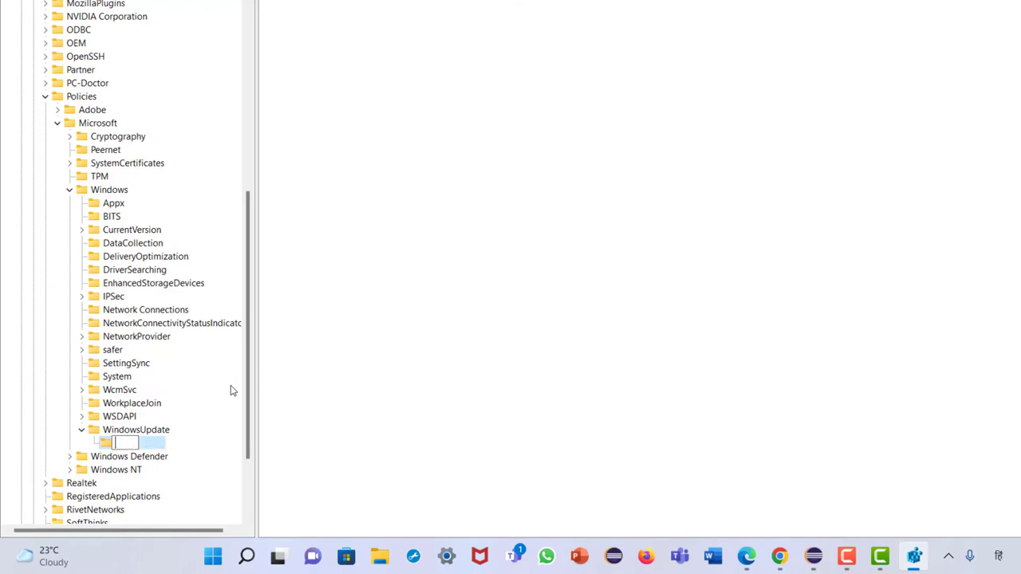
type("AU")
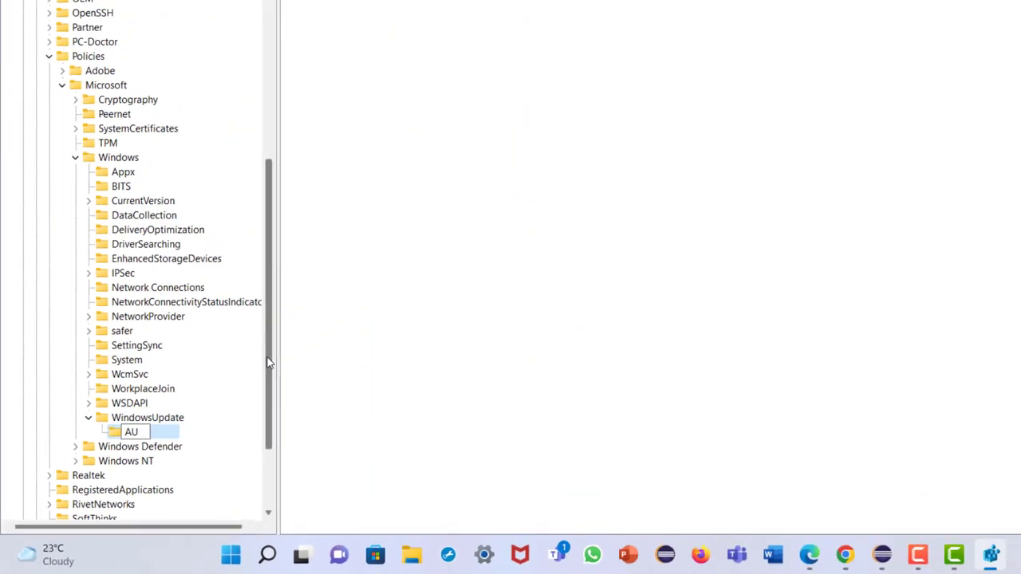
key("Return")
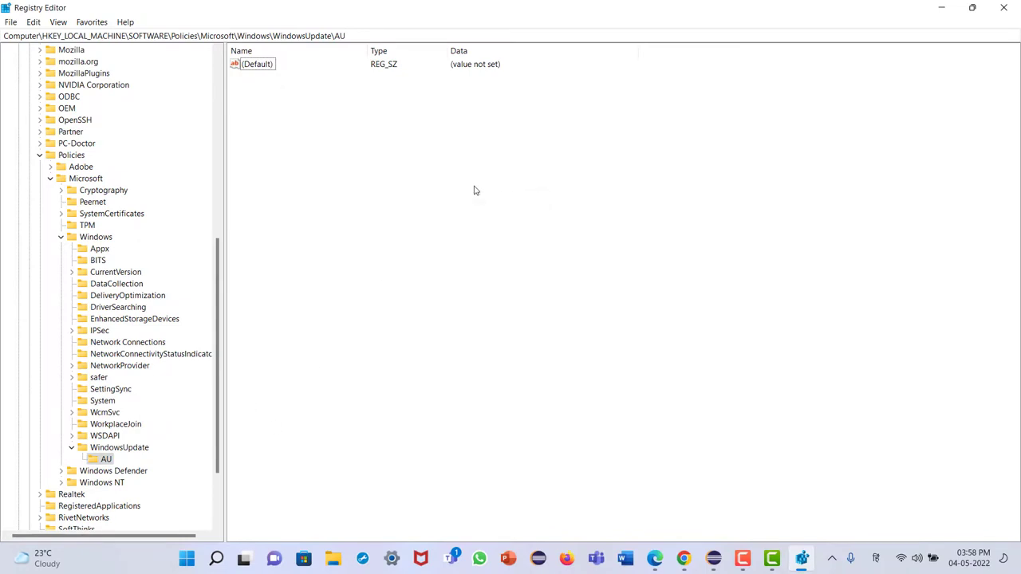
- Add a DWORD (32-bit) value named NoAutoUpdate to the AU key
right_click(474, 190)
mouse_move(535, 195)
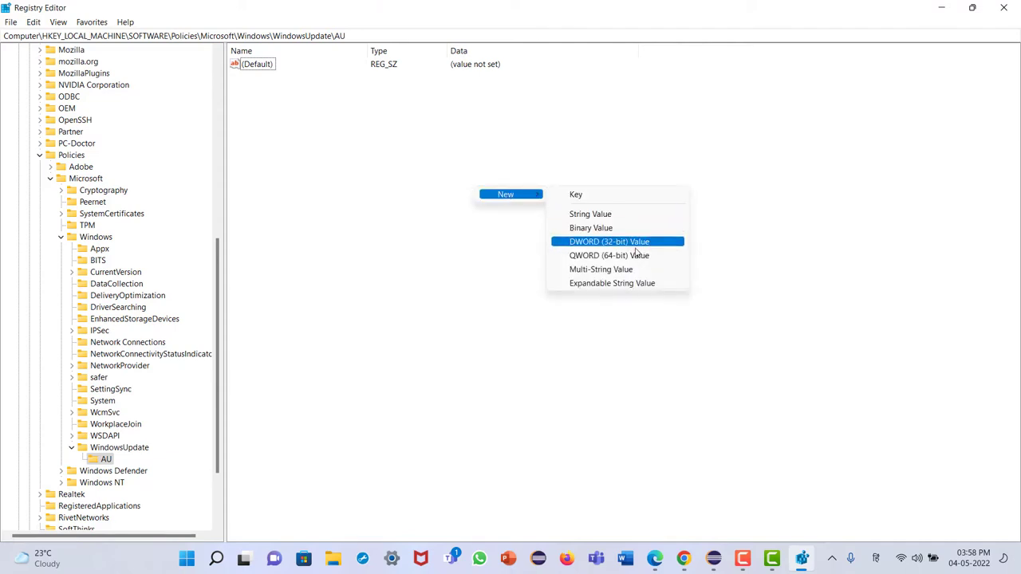
left_click(597, 241)
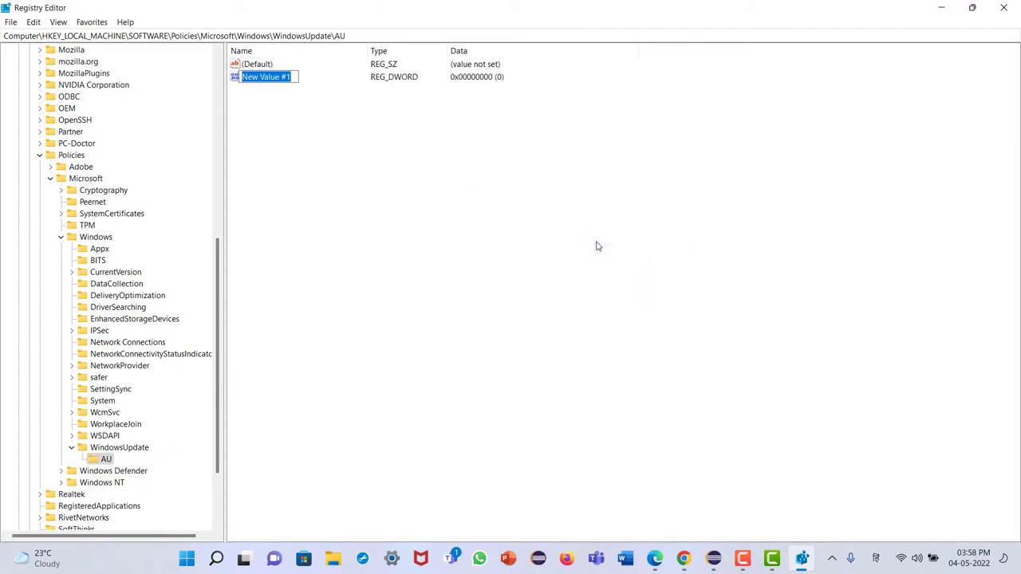
key("BackSpace")
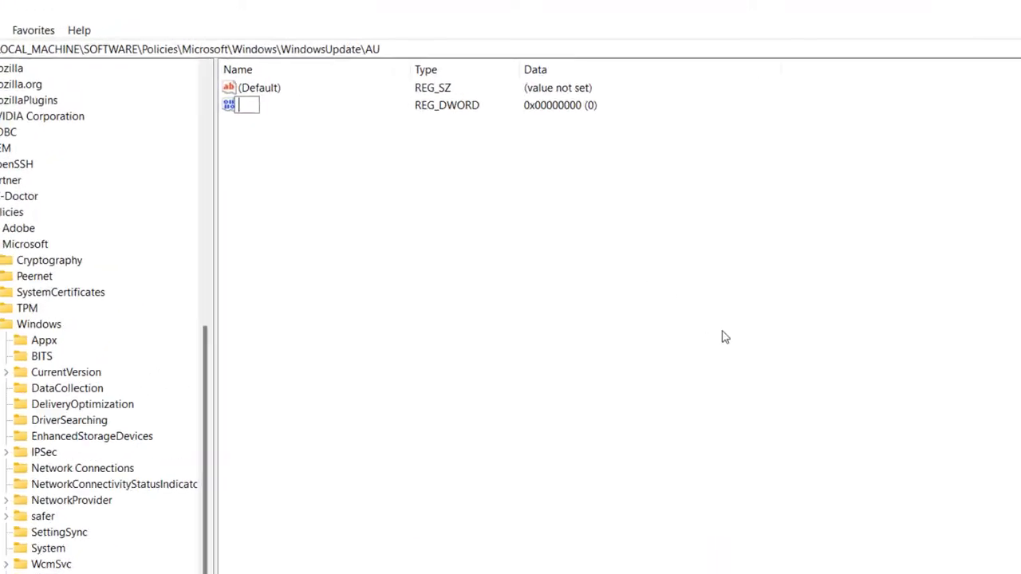
type("NoAuto")
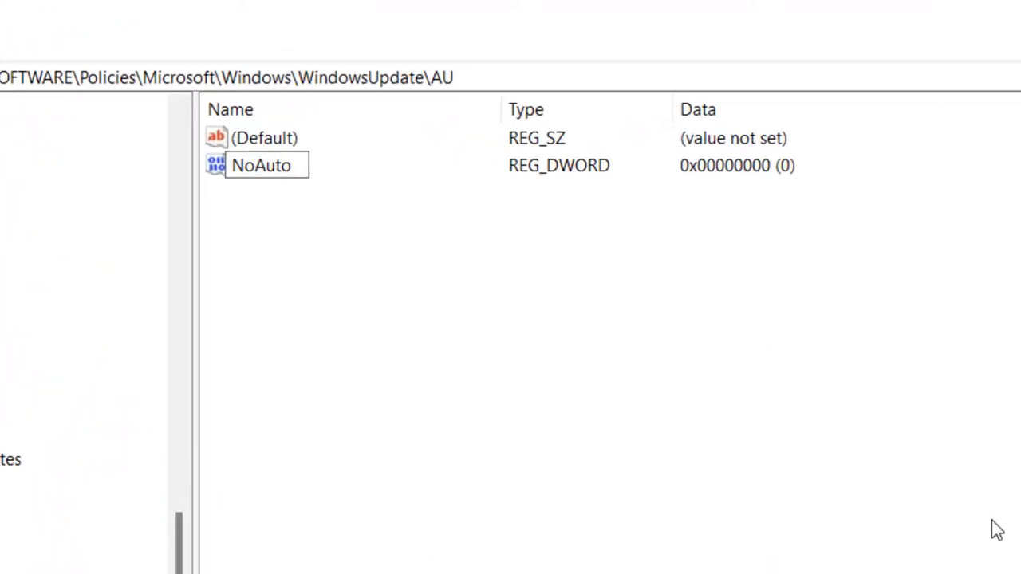
type("Update")
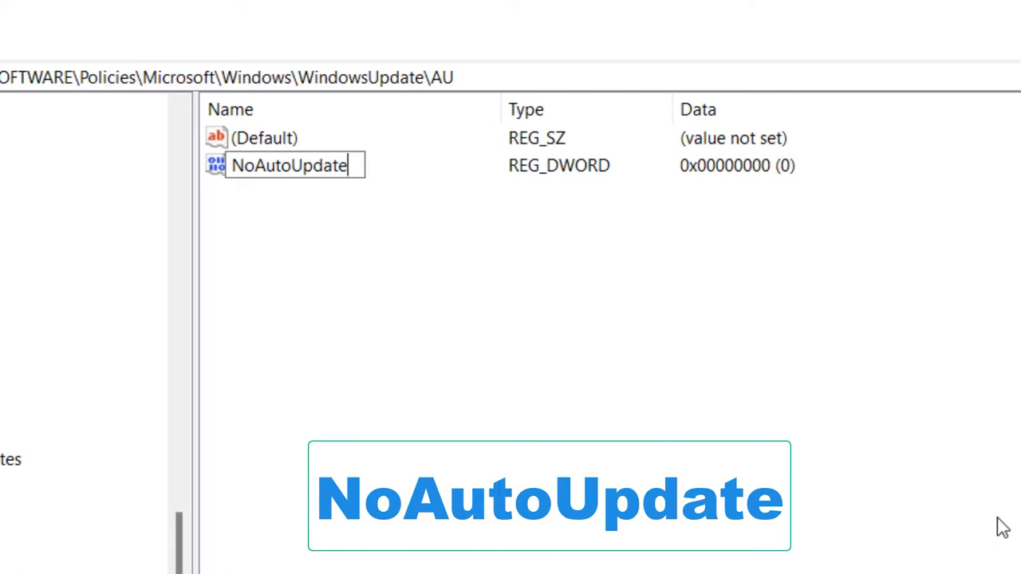
key("Return")
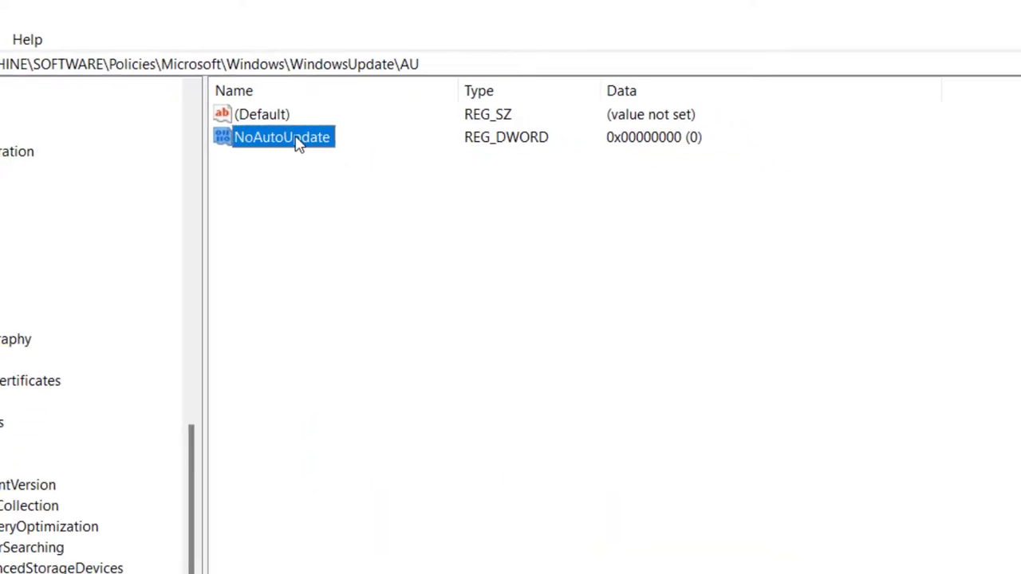
- Set the value data of NoAutoUpdate to 1 and minimize the Registry Editor window
double_click(307, 169)
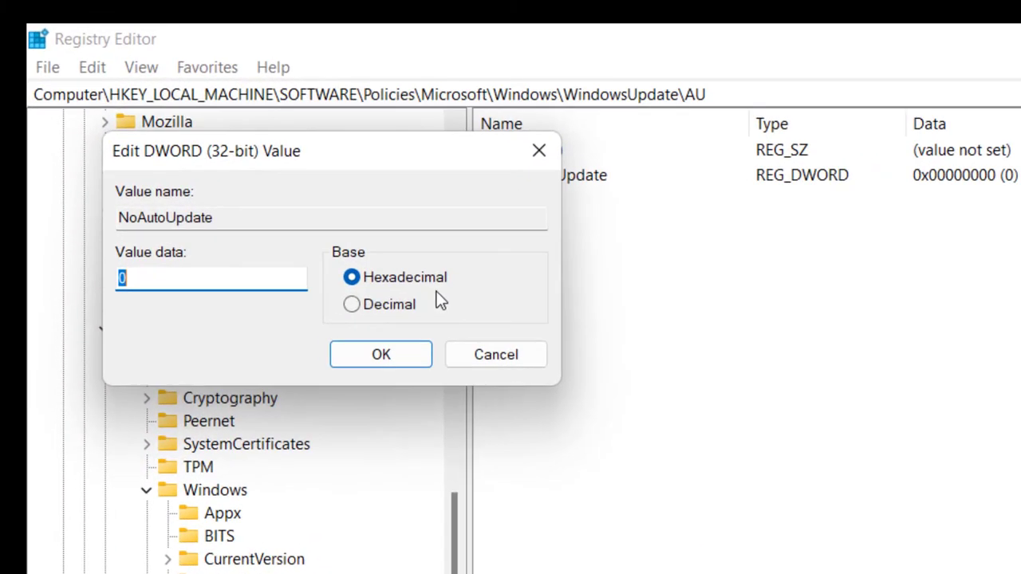
left_click(167, 277)
key("BackSpace")
type("1")
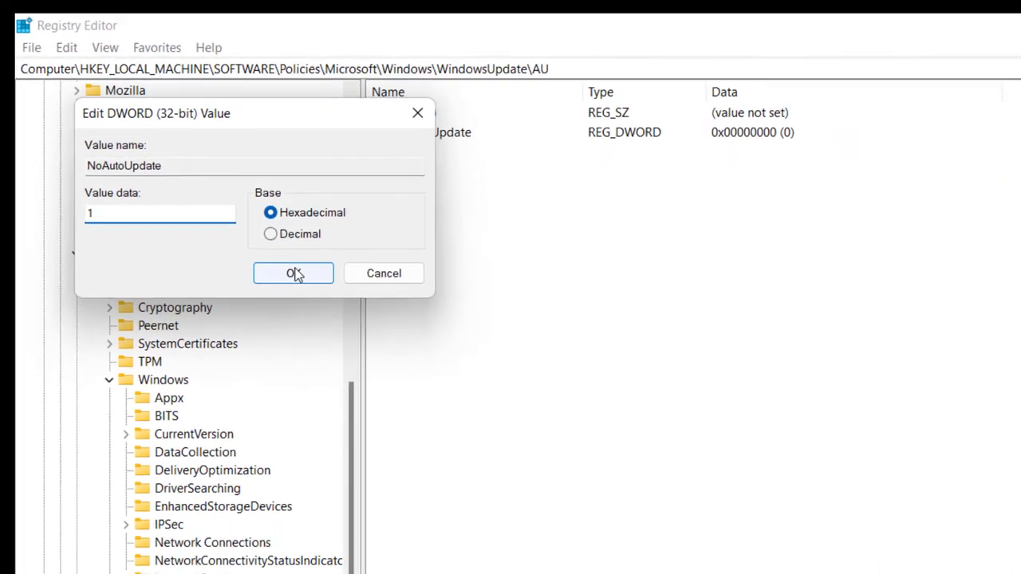
left_click(381, 354)
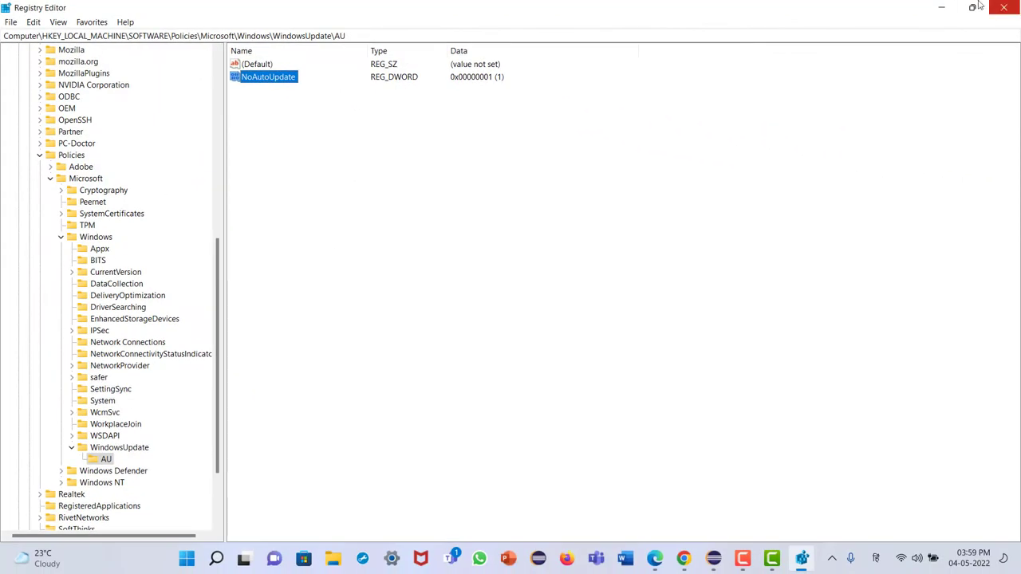
left_click(954, 6)
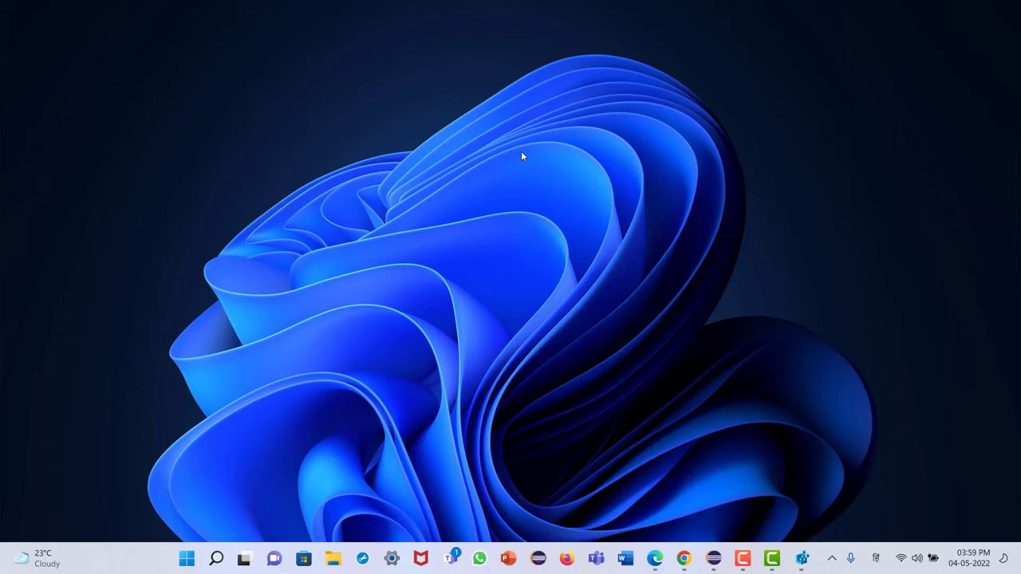
- Search Windows for the Services app, open it and maximize its window
left_click(215, 559)
type("servo")
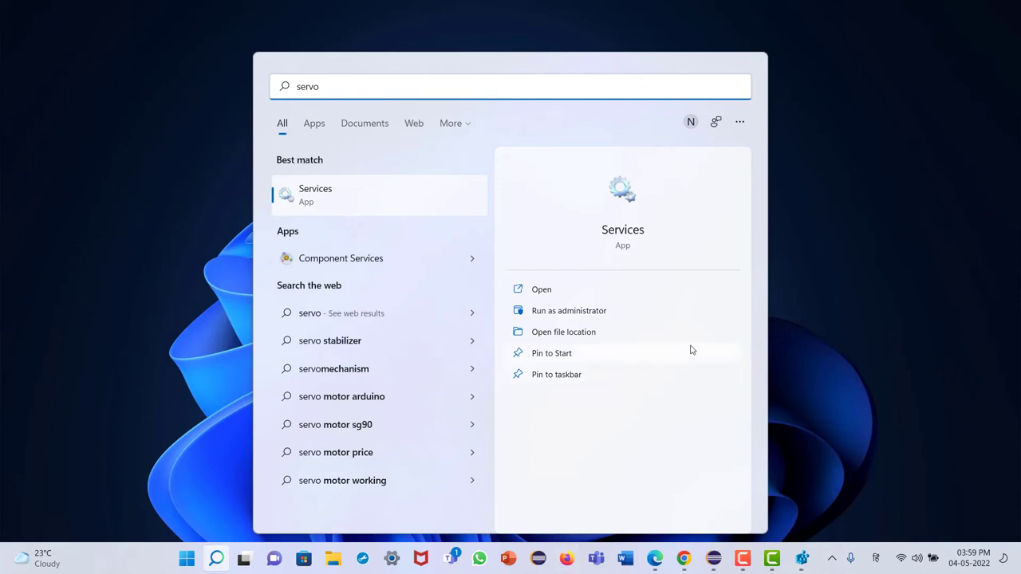
left_click(337, 207)
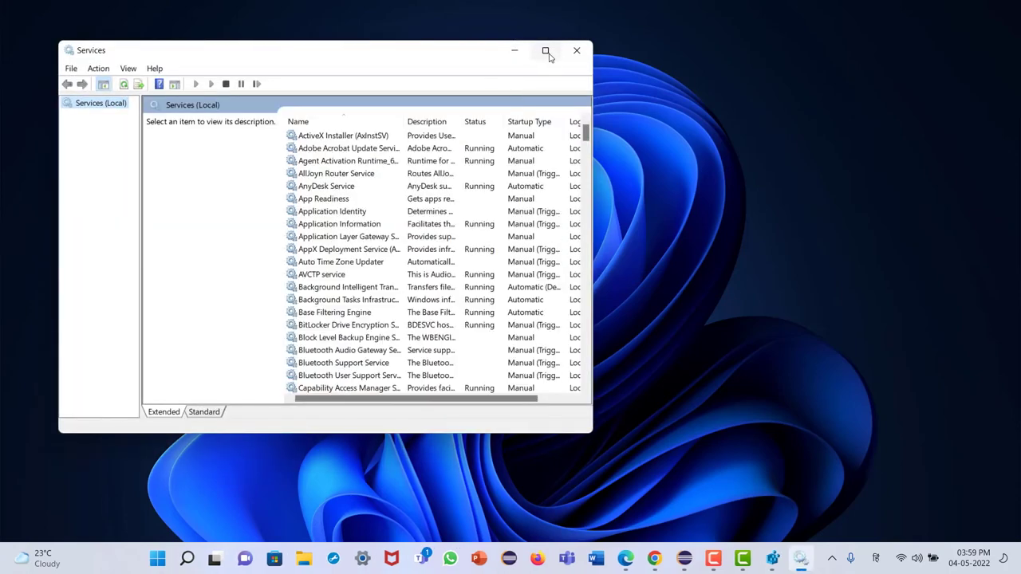
left_click(546, 51)
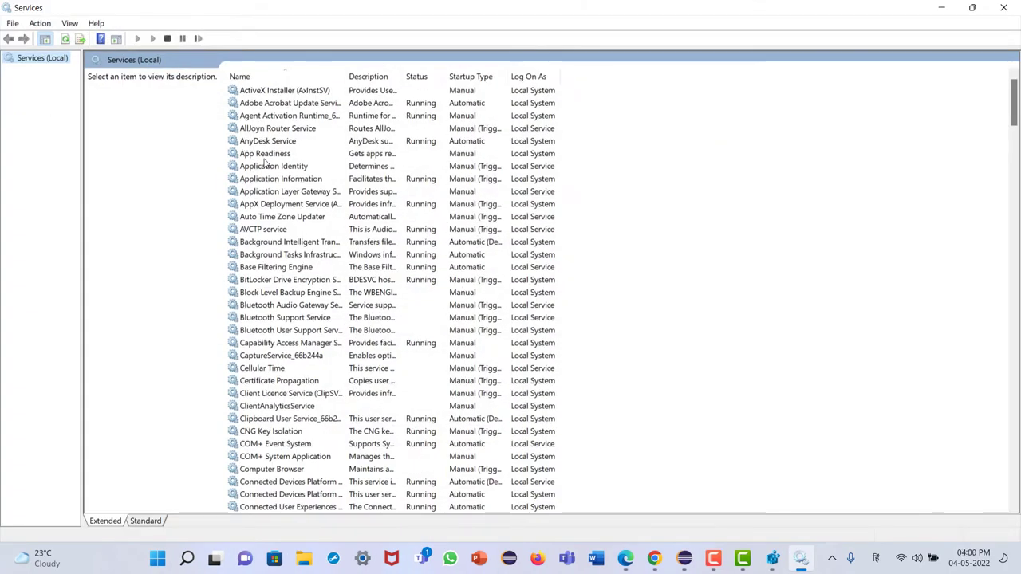
- Find the Windows Update service in the services list and open its properties
left_click(265, 157)
key("w")
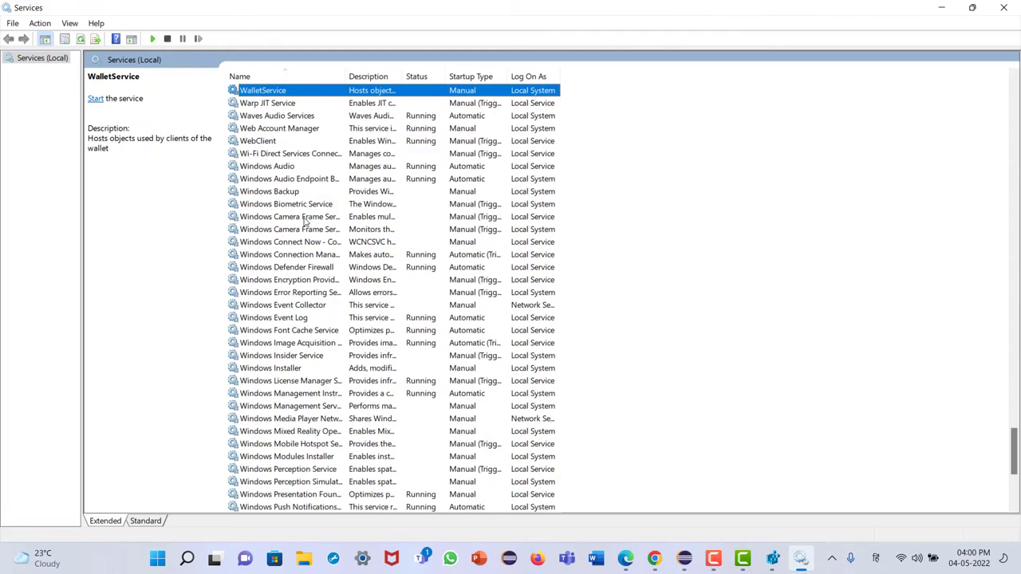
scroll(315, 240, "down", 4)
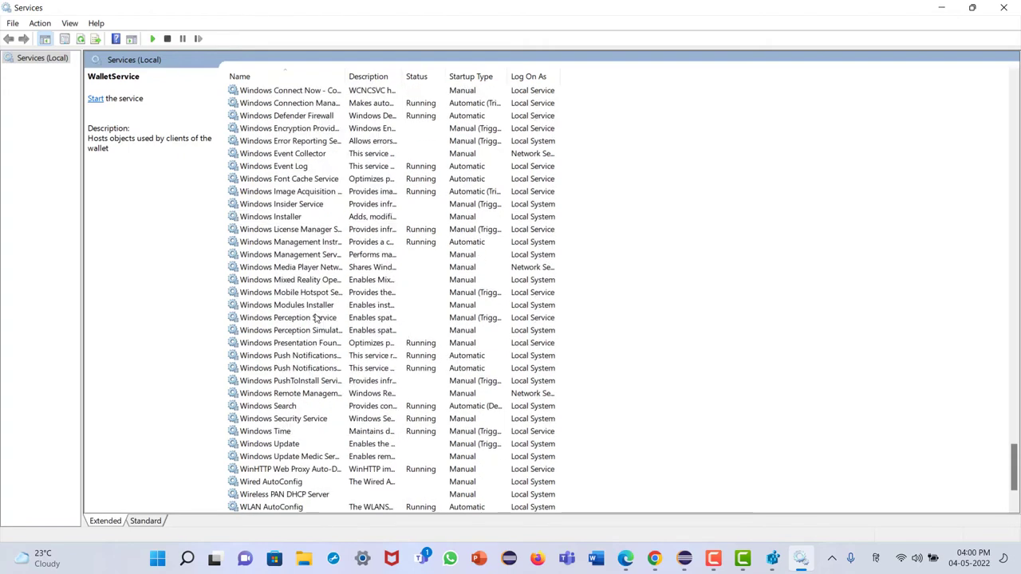
scroll(388, 402, "down", 1)
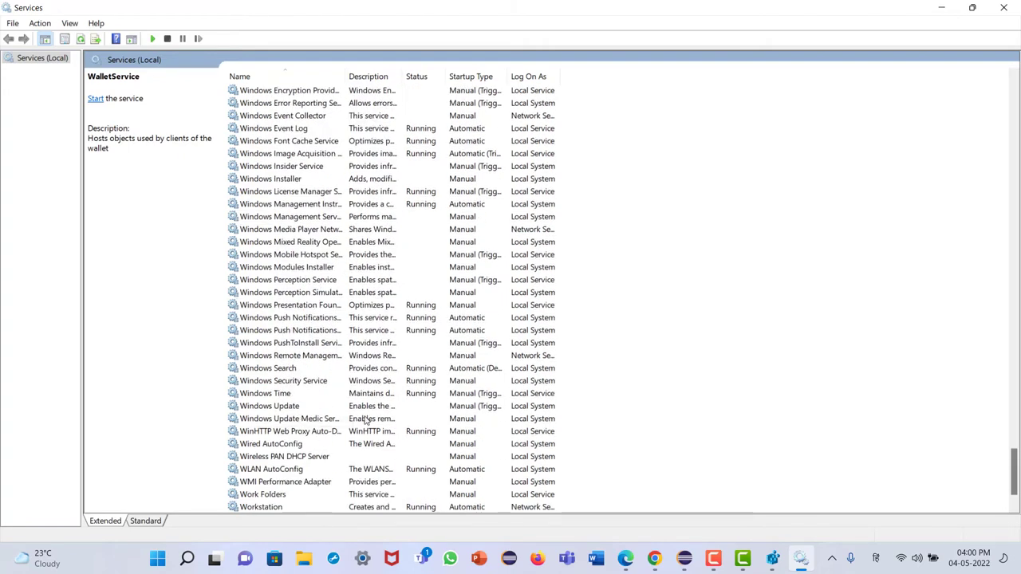
double_click(278, 407)
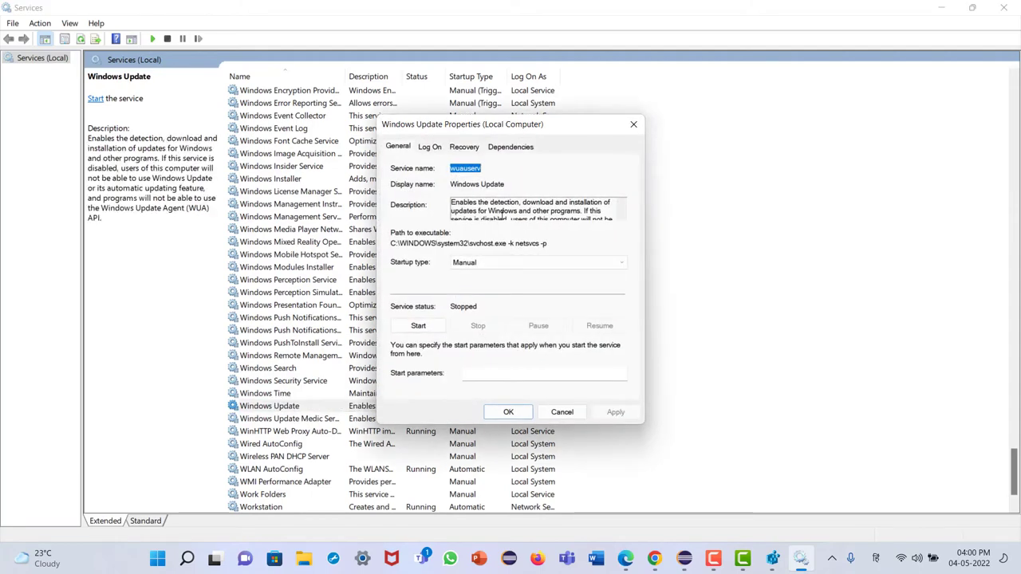
left_click_drag(466, 128, 444, 83)
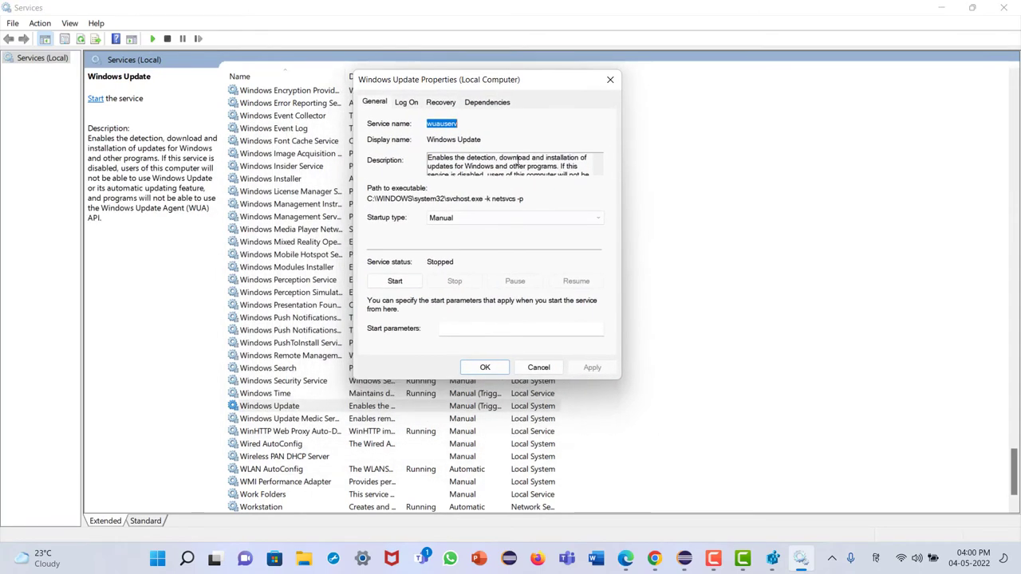
- Start the Windows Update service from its properties
left_click(452, 219)
left_click(445, 263)
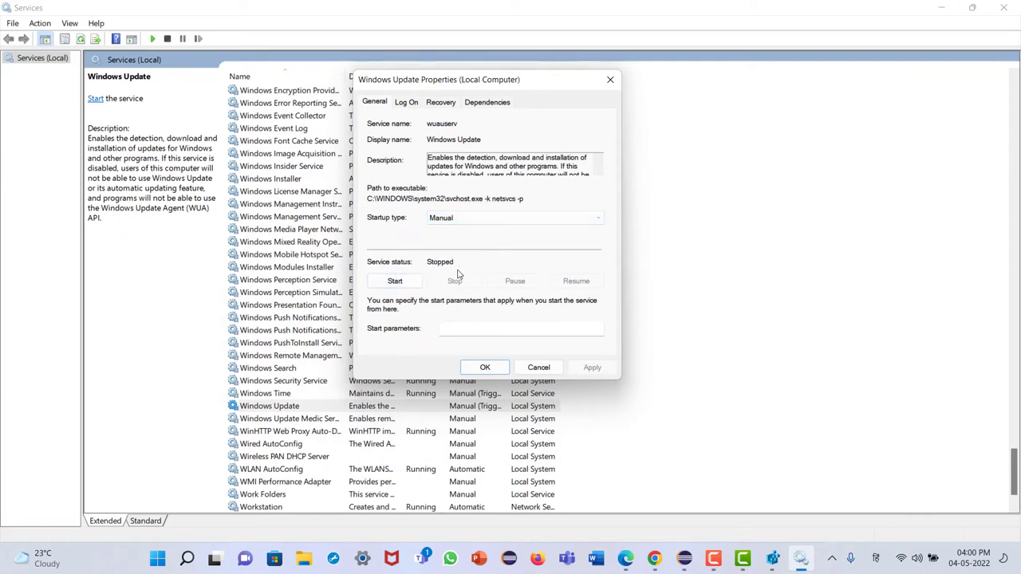
left_click(404, 284)
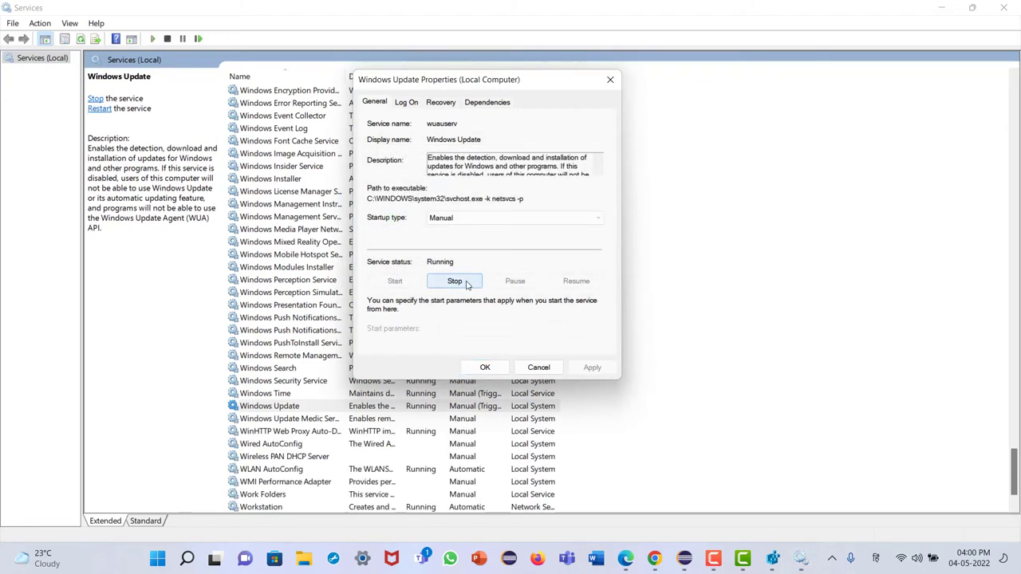
- Set the Windows Update service's startup type to Disabled and stop the service, saving the changes and closing Services
left_click(470, 221)
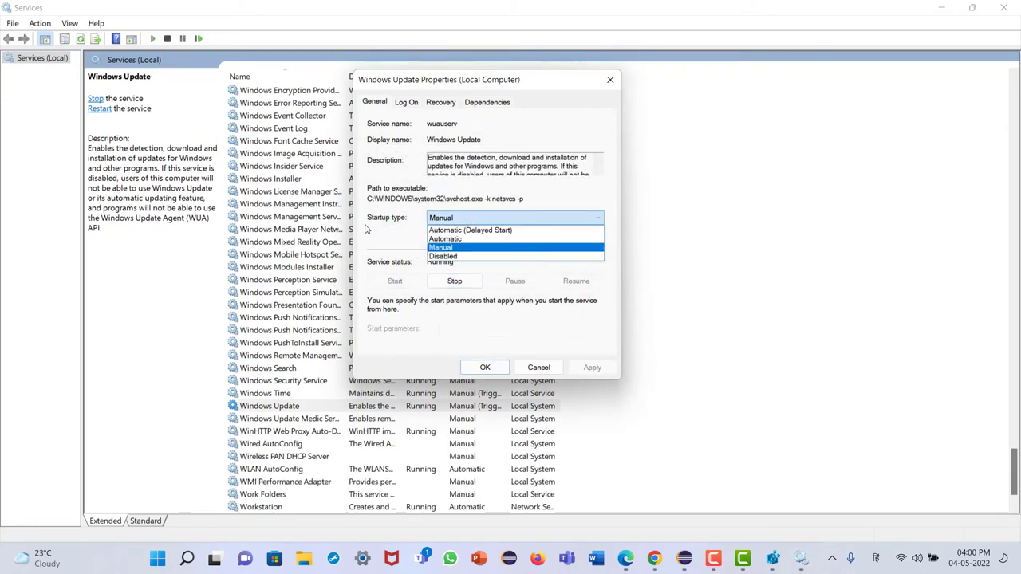
left_click(447, 256)
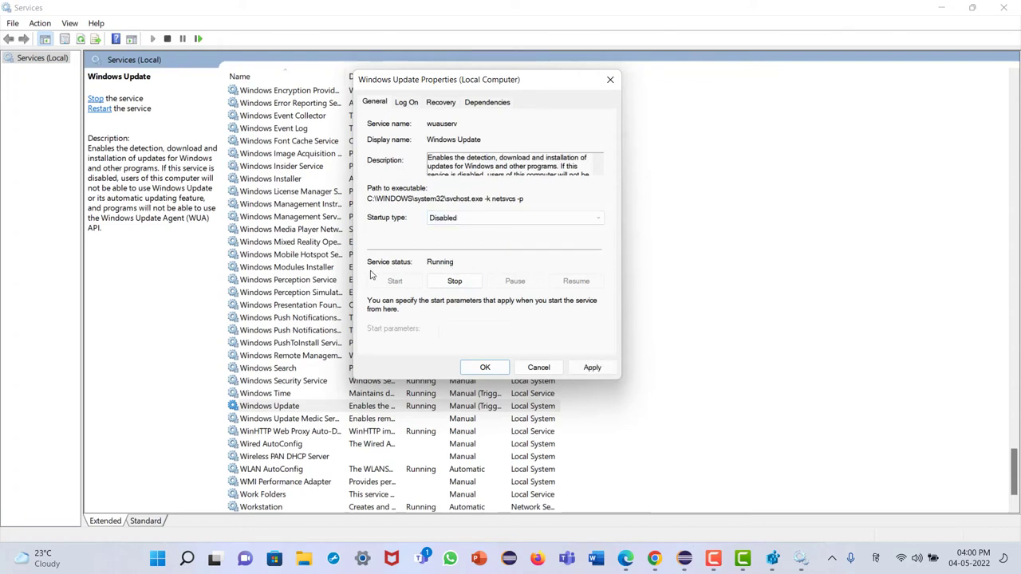
left_click(454, 281)
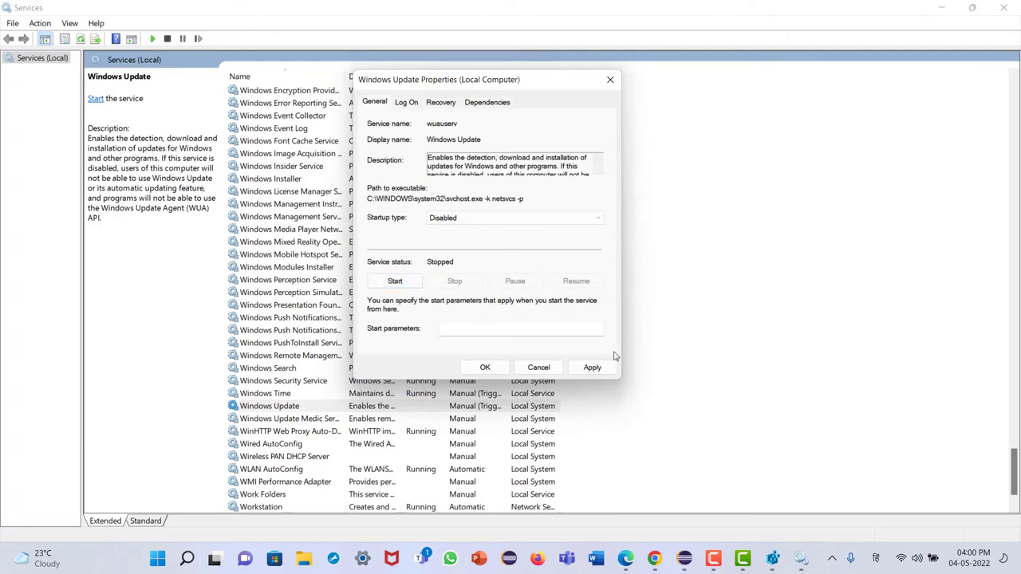
left_click(592, 367)
left_click(477, 373)
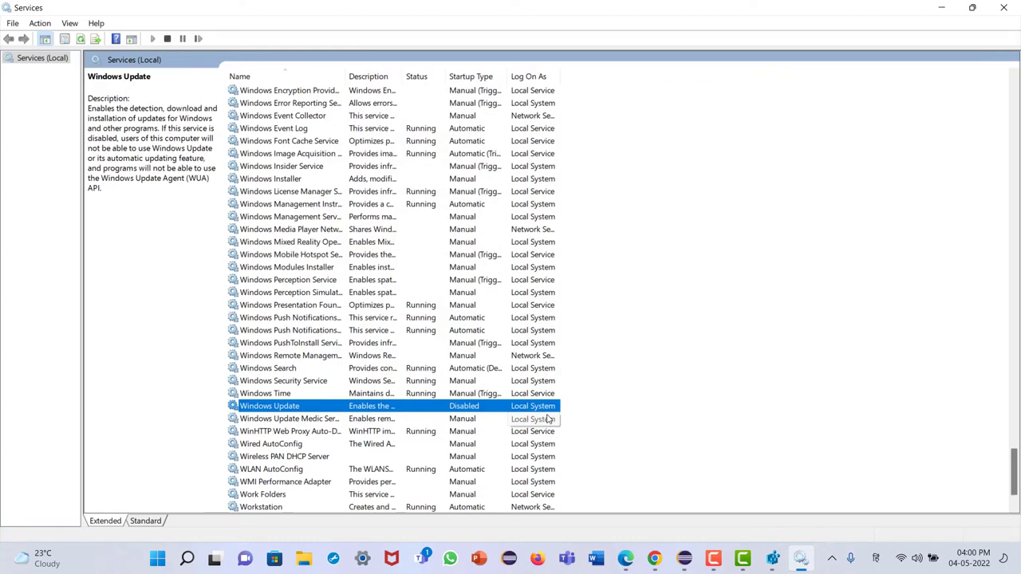
left_click(1004, 8)
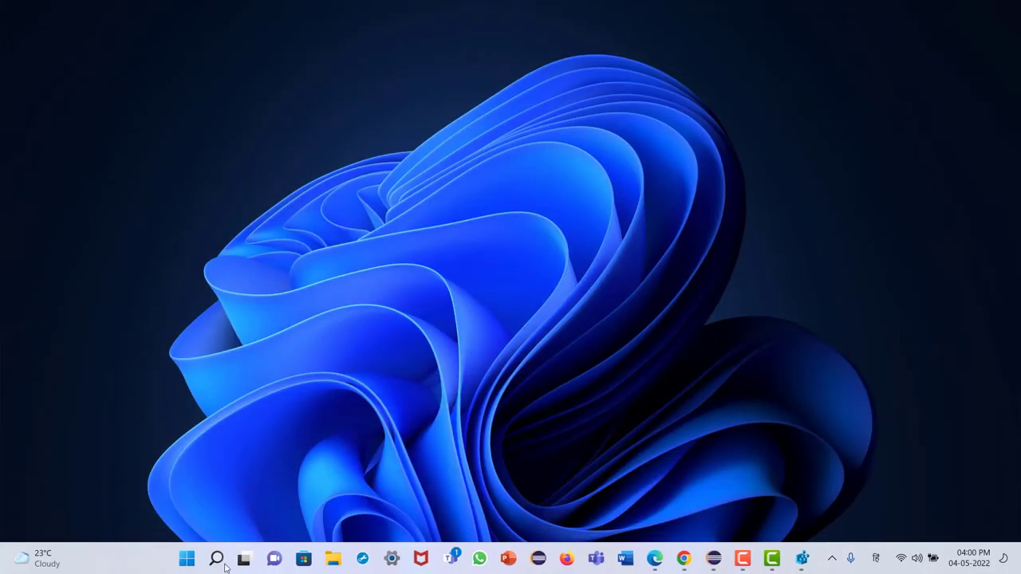
- Switch to Settings and pause Windows updates for 5 weeks
left_click(392, 558)
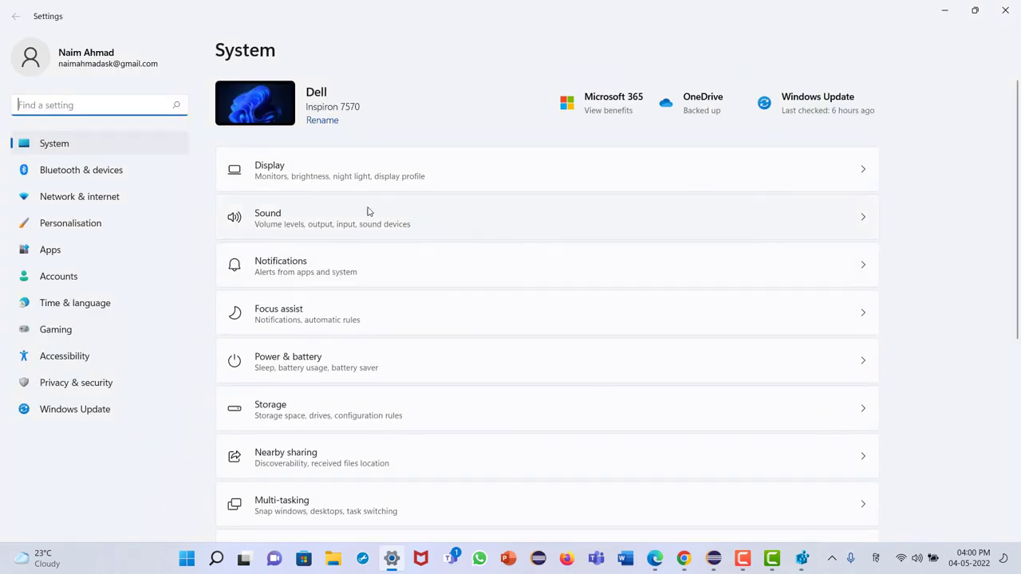
left_click(822, 102)
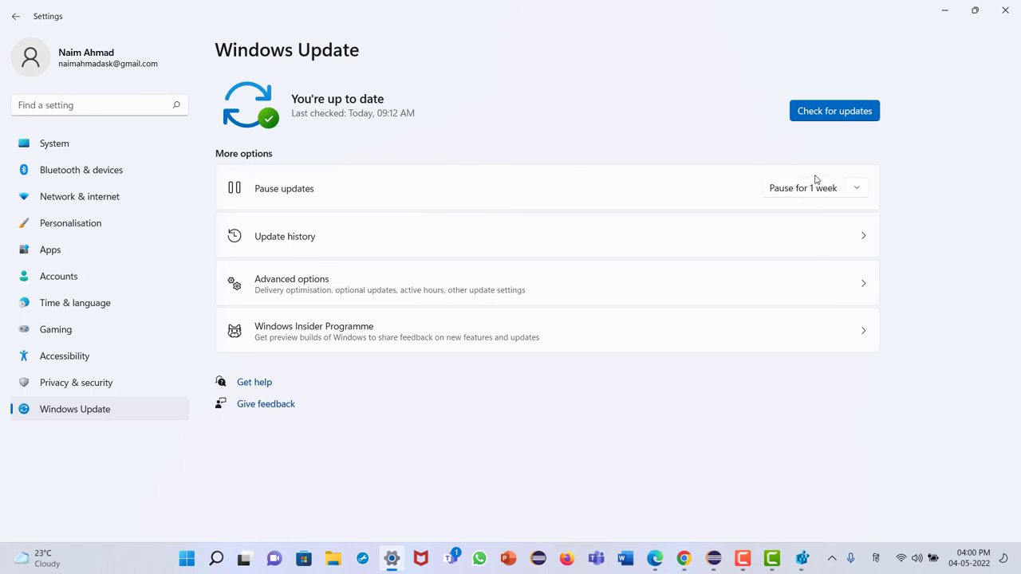
left_click(851, 193)
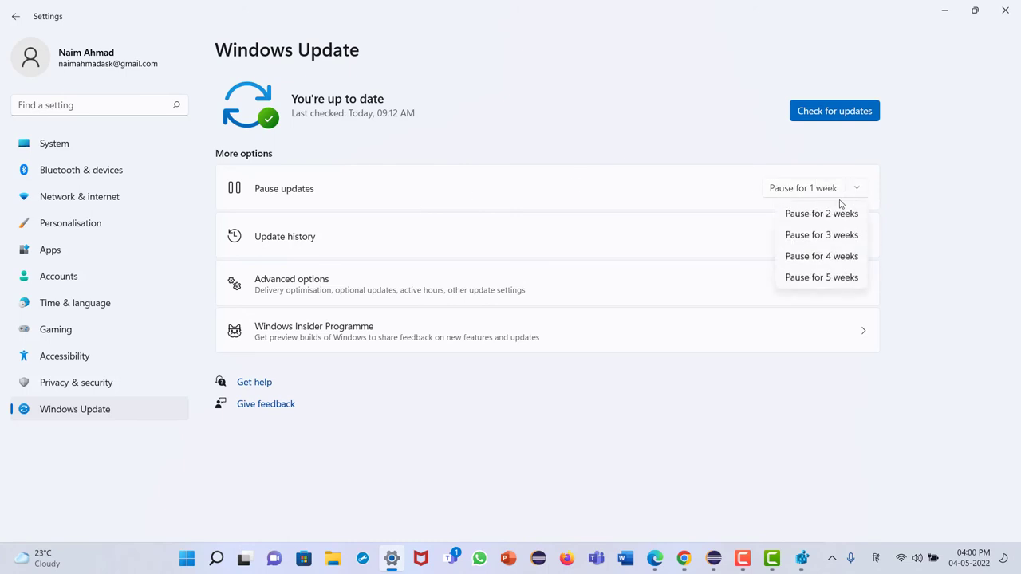
left_click(833, 279)
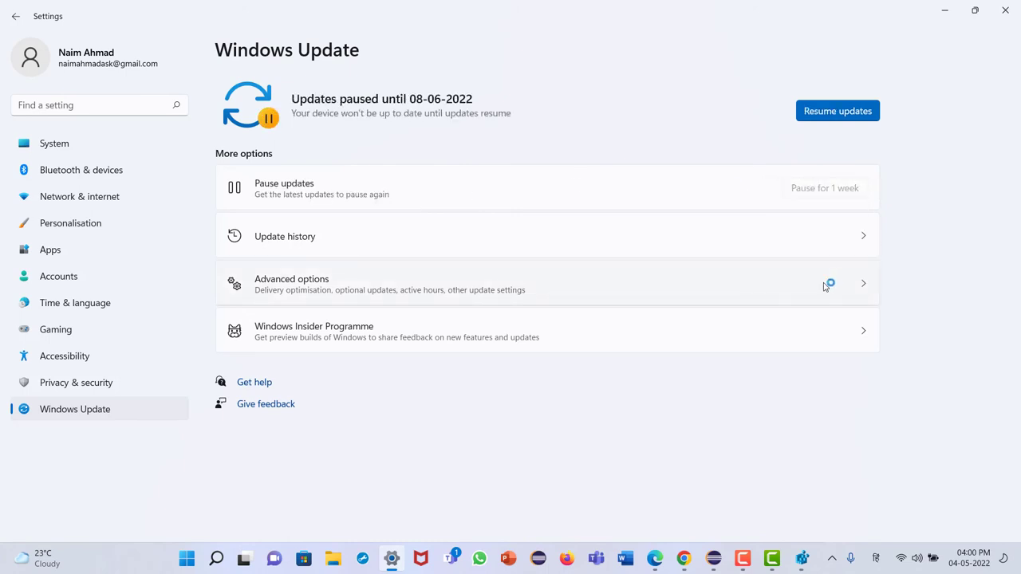